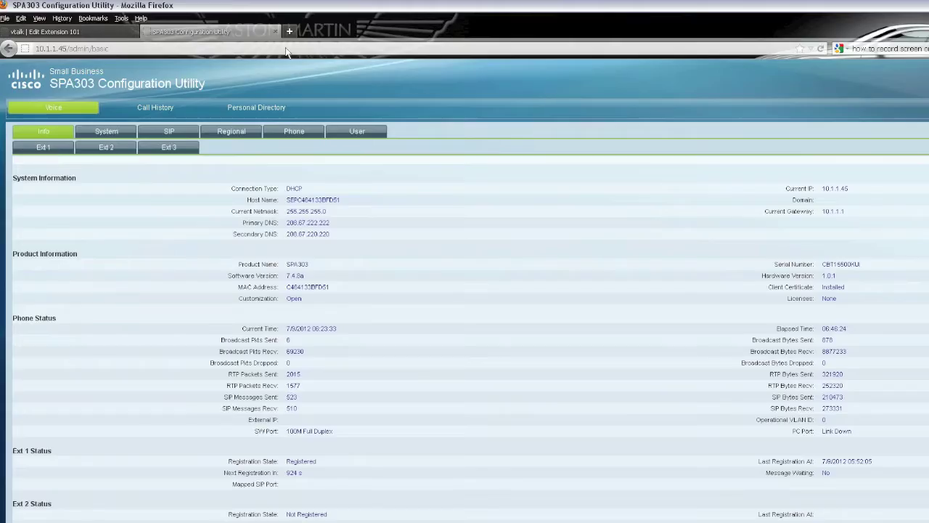
Replace the old extension 101 tab with a new tab showing locate.vtalk.com.
{"action": "left_click", "coordinate": [287, 31]}
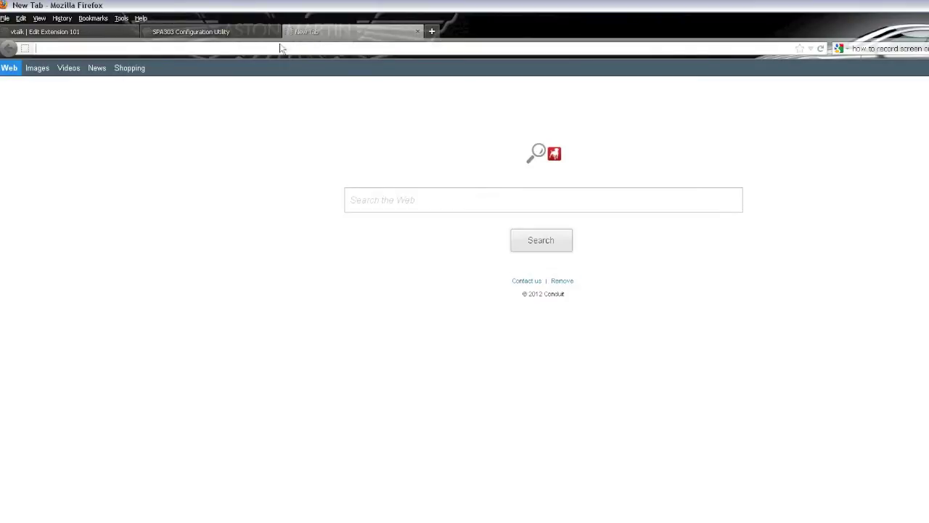
{"action": "left_click", "coordinate": [131, 32]}
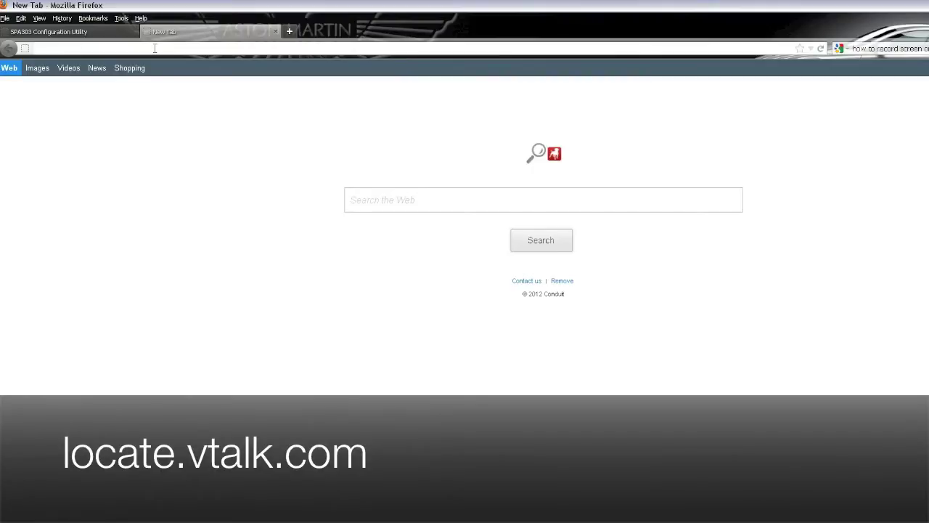
{"action": "left_click", "coordinate": [155, 48]}
{"action": "type", "text": "locate"}
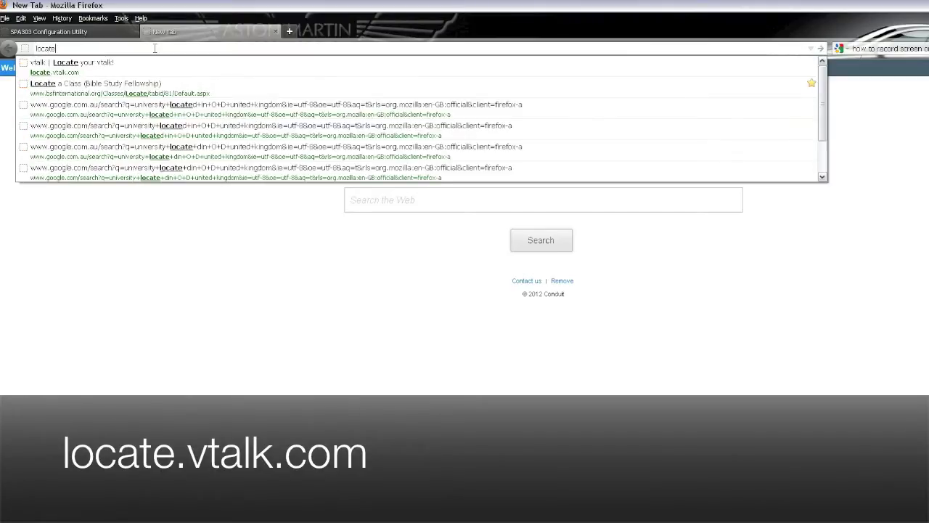
{"action": "type", "text": ".vtalk.com"}
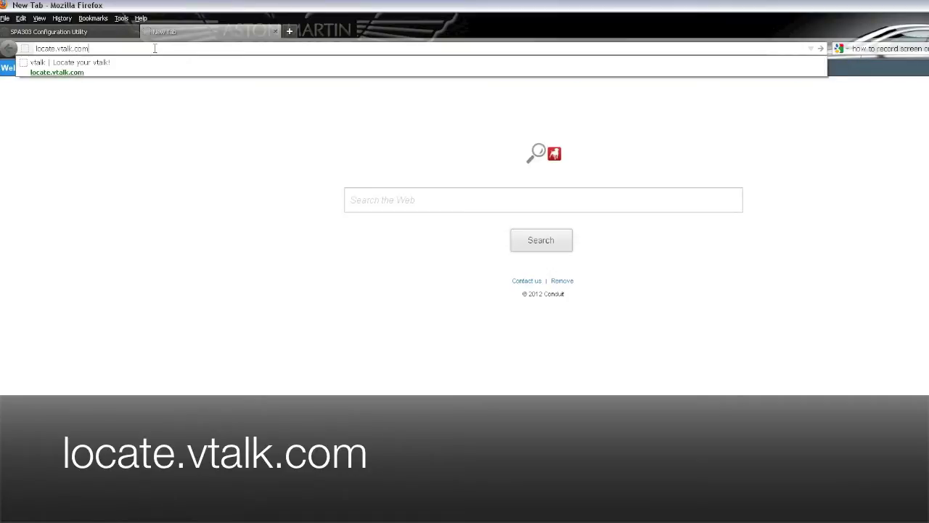
{"action": "key", "text": "Return"}
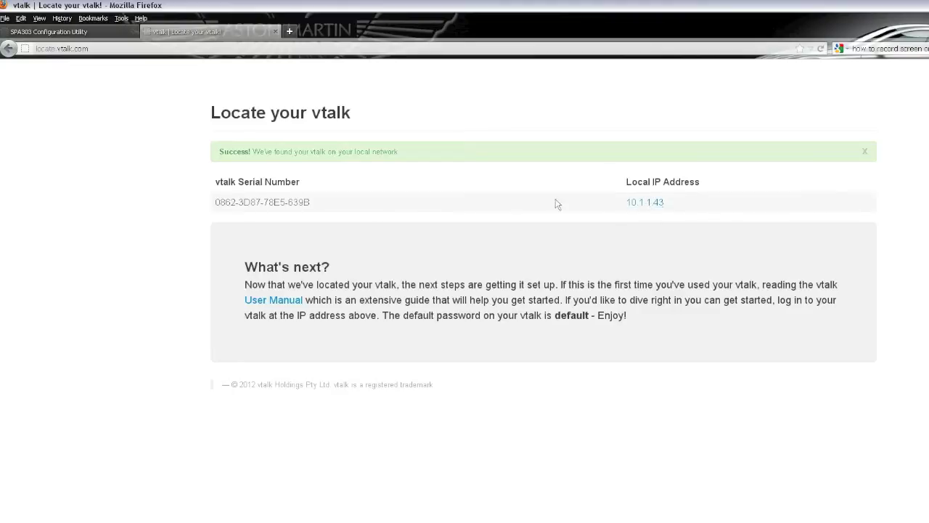
Open the vtalk console at 10.1.1.43 and go to its Providers list.
{"action": "left_click", "coordinate": [641, 204]}
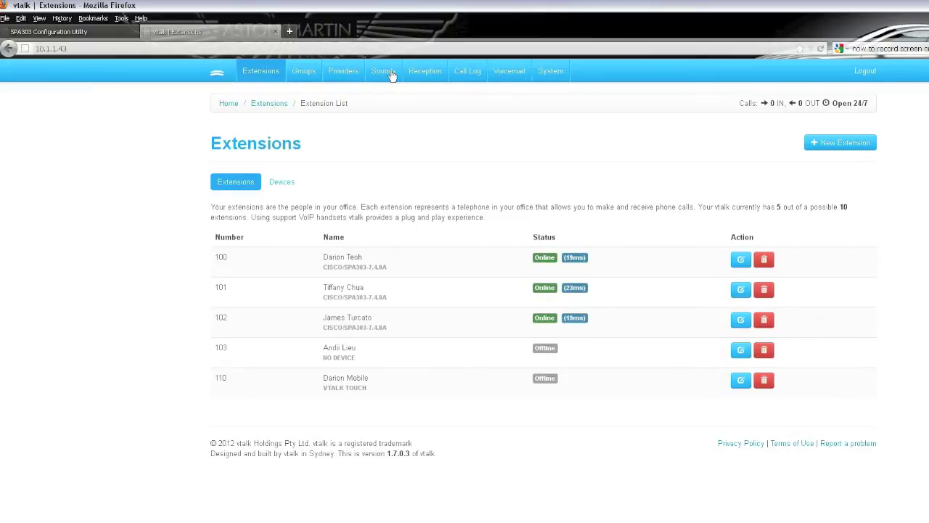
{"action": "left_click", "coordinate": [343, 72]}
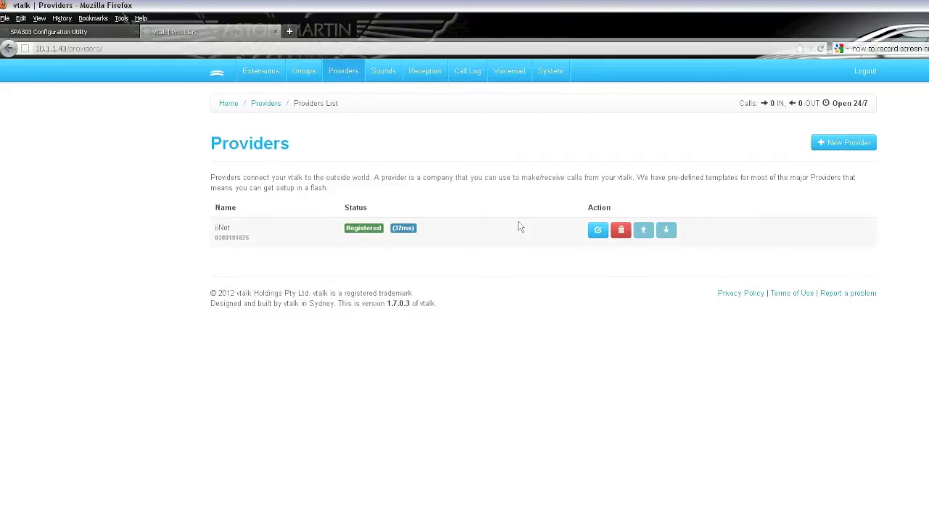
Begin a New Provider form with iiNet selected from the Provider dropdown.
{"action": "left_click", "coordinate": [842, 145]}
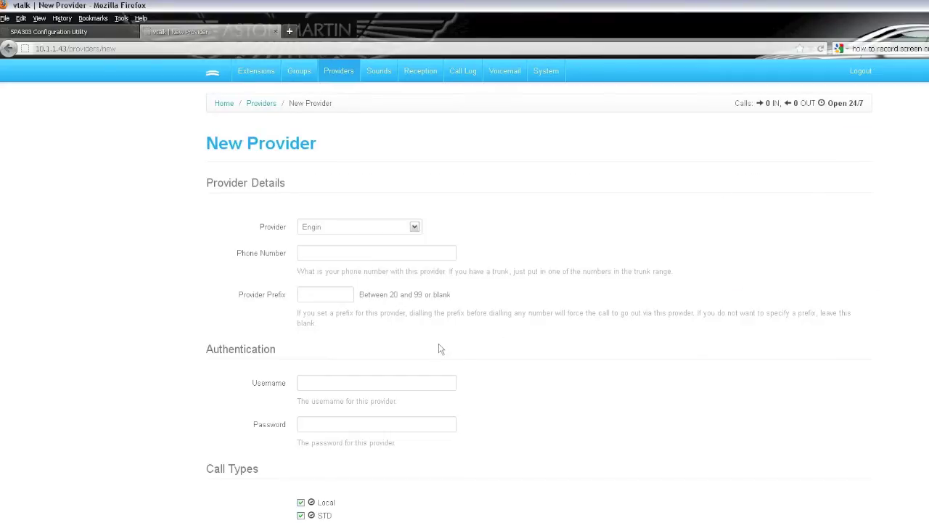
{"action": "left_click", "coordinate": [414, 228]}
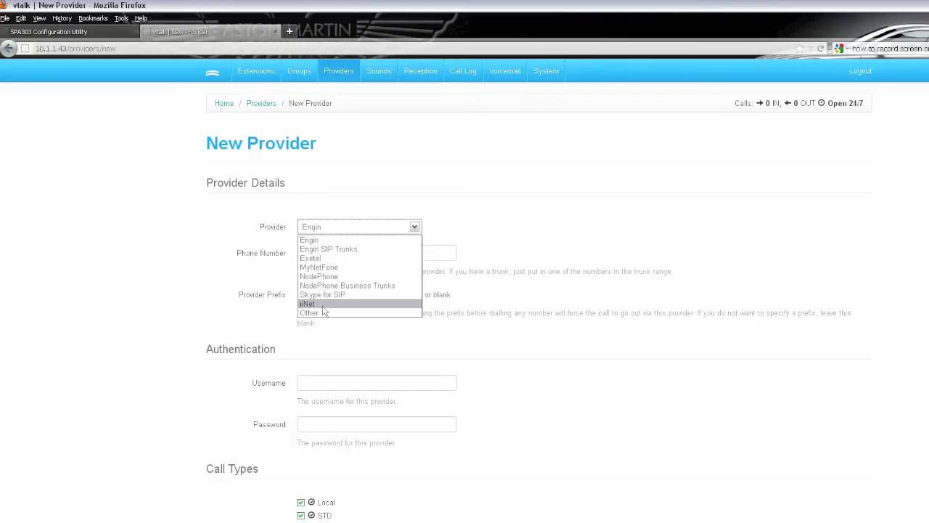
{"action": "left_click", "coordinate": [323, 305]}
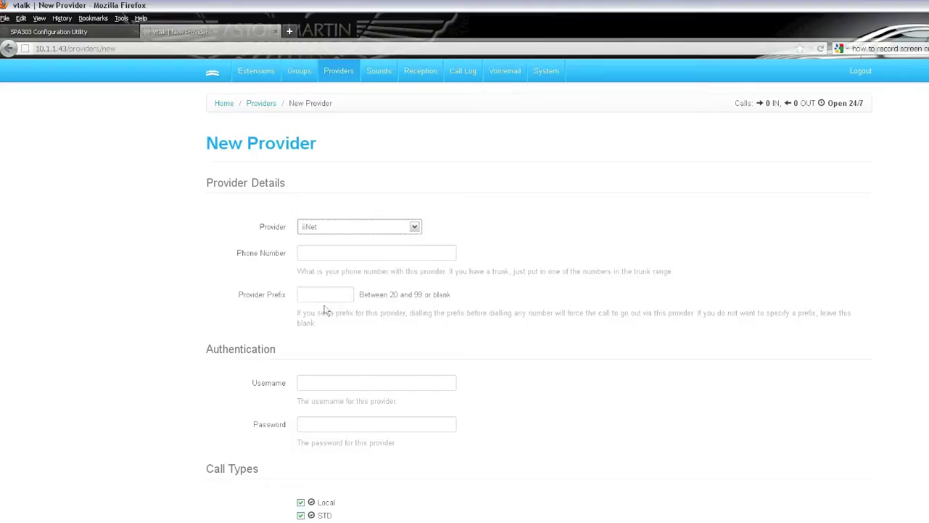
{"action": "left_click", "coordinate": [338, 254]}
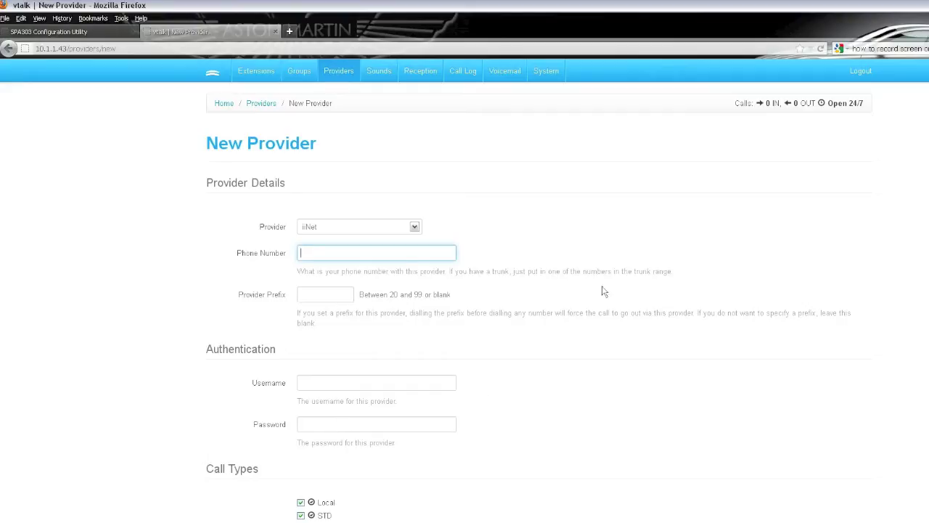
Discard the new provider, review iiNet's settings, and return to the Providers list showing iiNet Registered.
{"action": "left_click", "coordinate": [252, 104]}
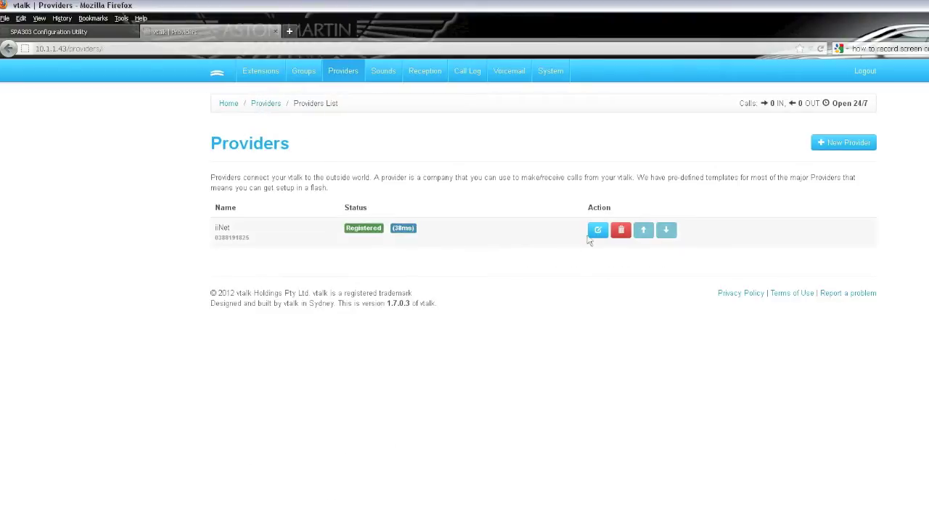
{"action": "left_click", "coordinate": [599, 233]}
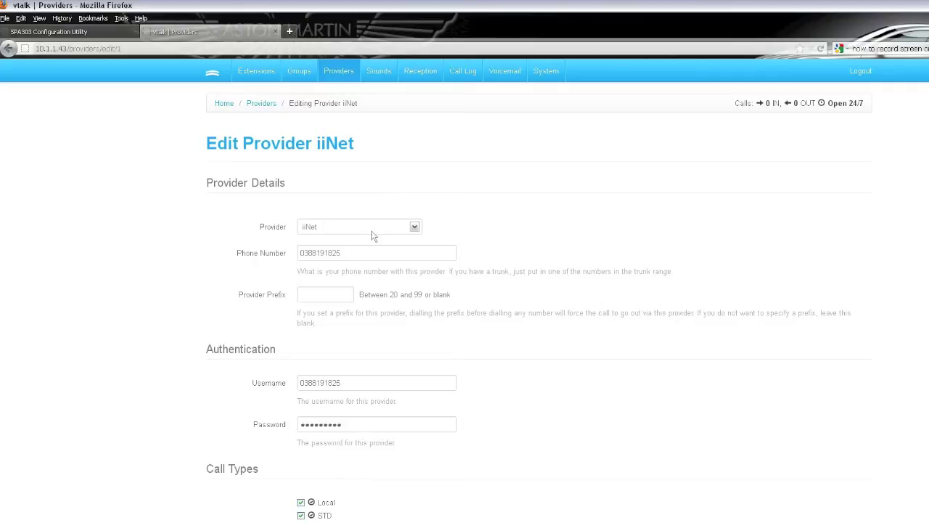
{"action": "left_click", "coordinate": [263, 103]}
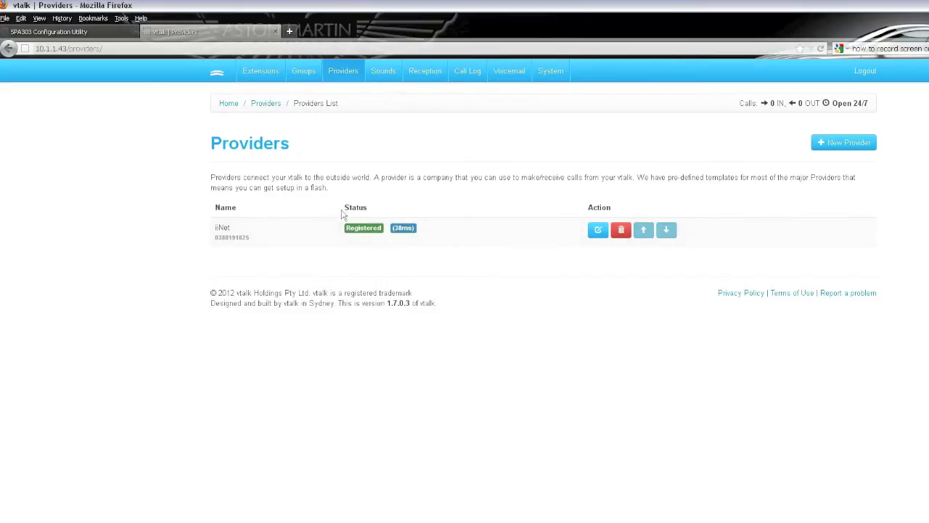
{"action": "double_click", "coordinate": [380, 231]}
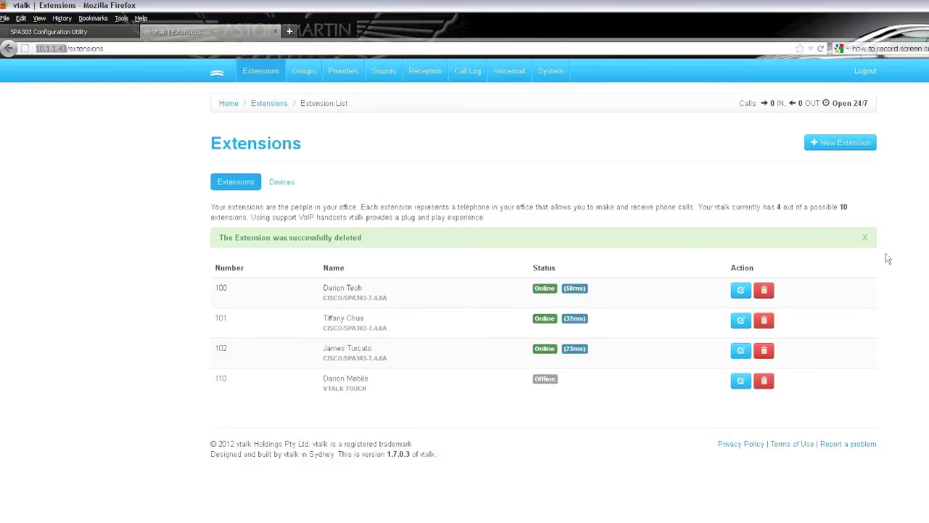
Fill in a new extension with number 103, name 'Designer 3' and a voicemail e-mail address.
{"action": "left_click", "coordinate": [848, 145]}
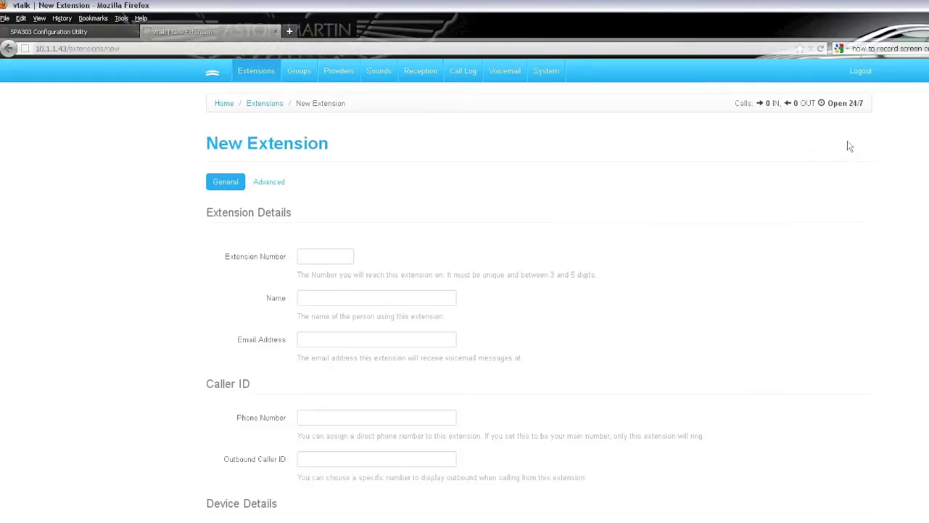
{"action": "left_click", "coordinate": [317, 257]}
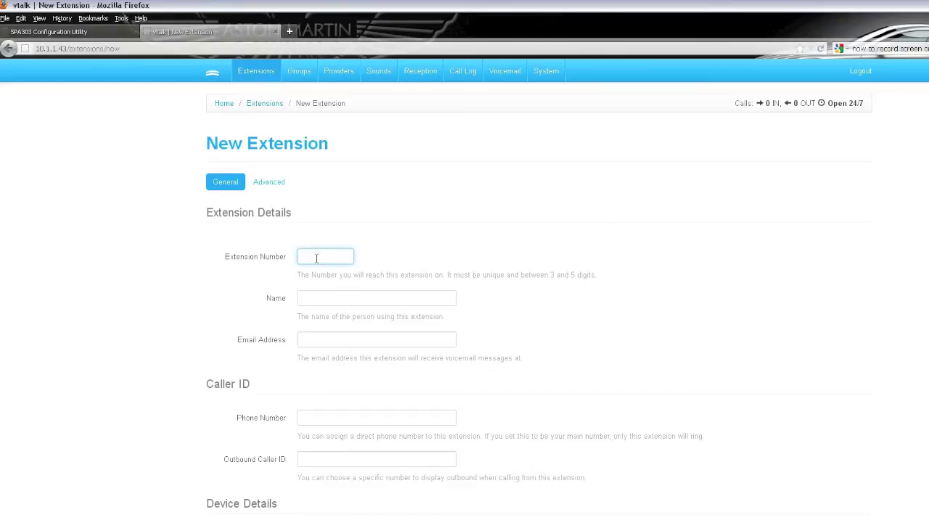
{"action": "type", "text": "103"}
{"action": "left_click", "coordinate": [328, 298]}
{"action": "type", "text": "Des"}
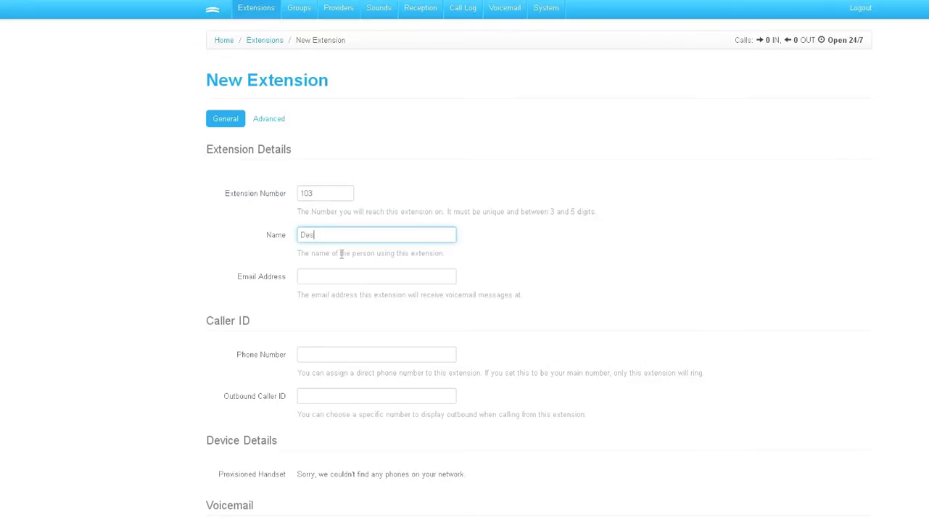
{"action": "type", "text": "igner 3"}
{"action": "left_click", "coordinate": [318, 278]}
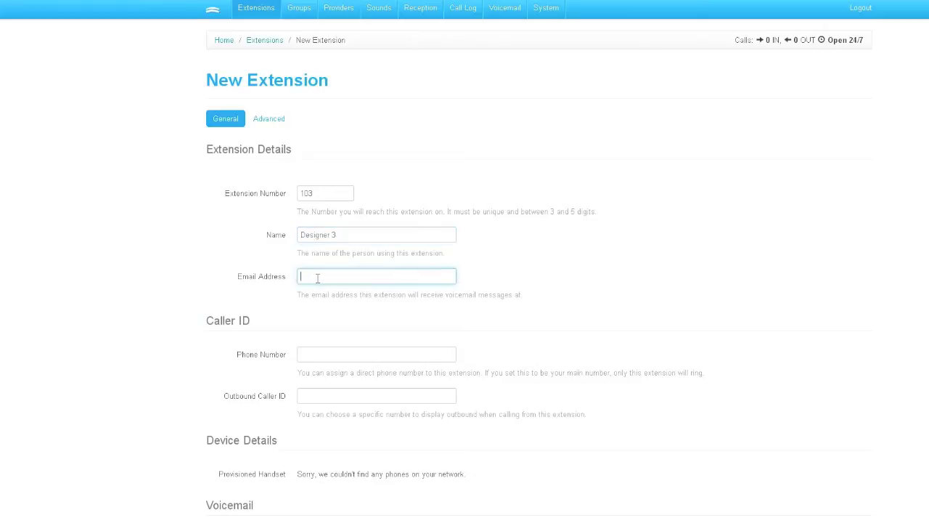
{"action": "scroll", "coordinate": [330, 390], "scroll_direction": "down", "scroll_amount": 1}
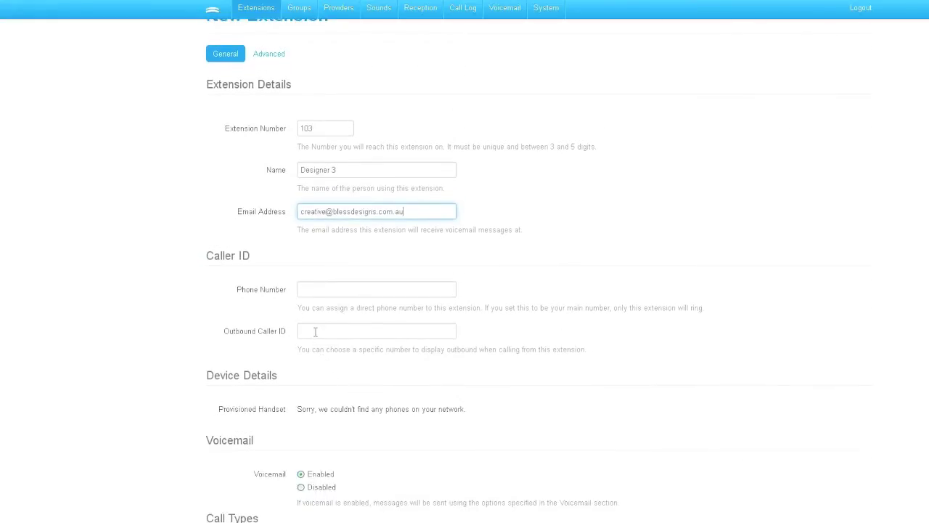
{"action": "scroll", "coordinate": [355, 408], "scroll_direction": "down", "scroll_amount": 2}
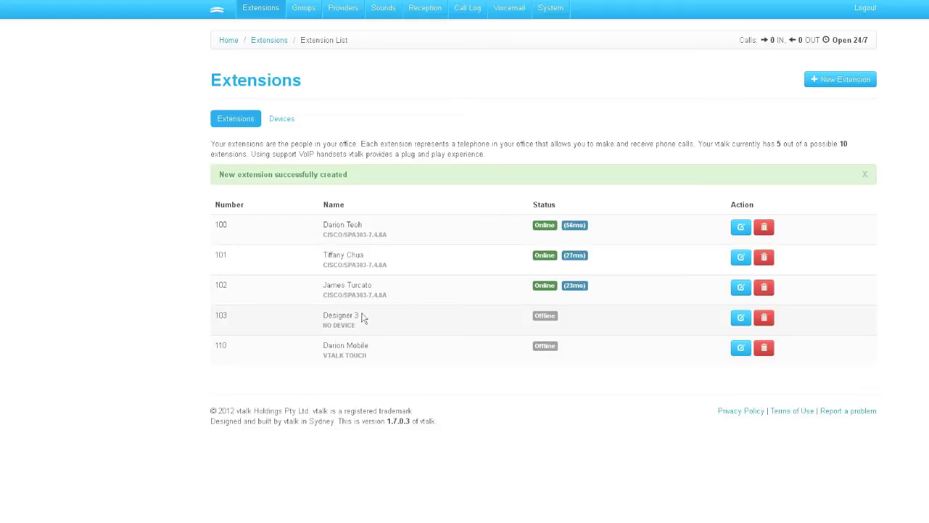
Open extension 103 for editing, select its full provisioning password, and exit full-screen.
{"action": "left_click", "coordinate": [742, 320]}
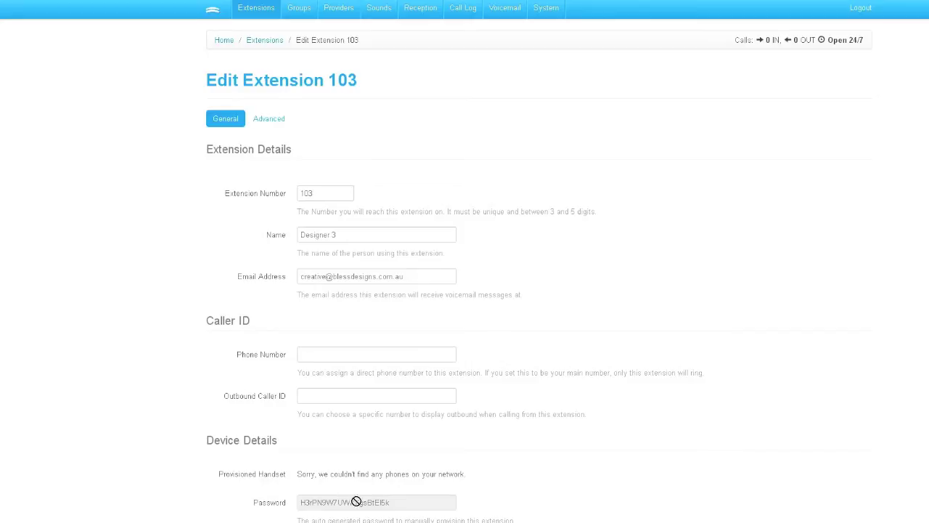
{"action": "right_click", "coordinate": [405, 502]}
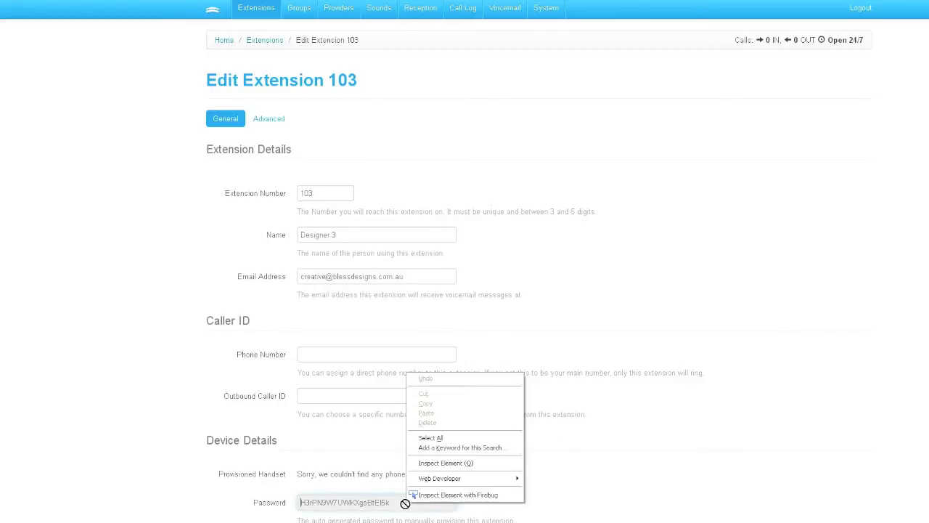
{"action": "left_click", "coordinate": [430, 437]}
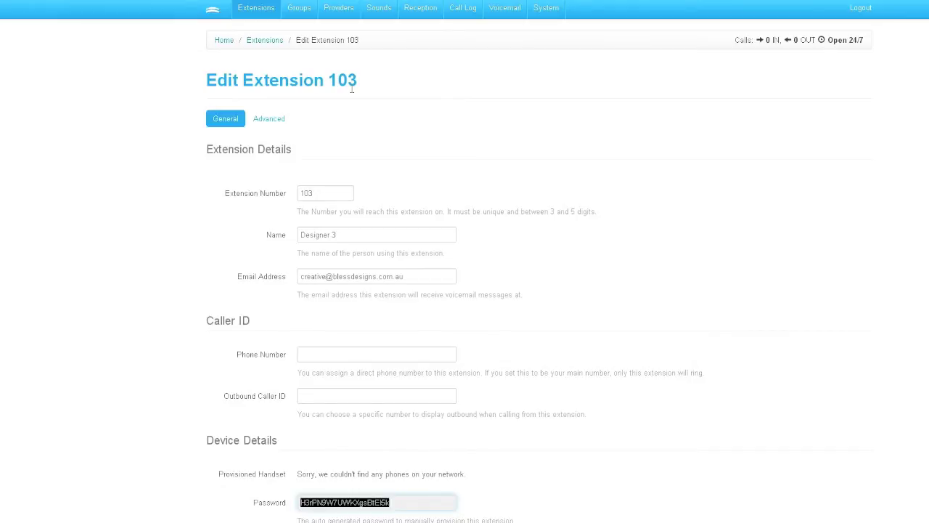
{"action": "key", "text": "F11"}
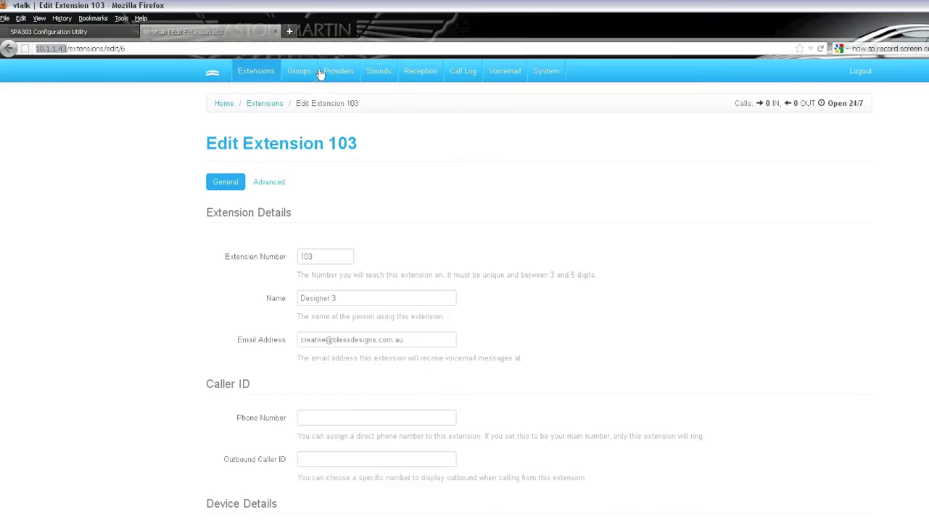
Load the SPA303 phone's configuration page at 10.1.1.15 in a new tab and enter admin mode.
{"action": "left_click", "coordinate": [289, 31]}
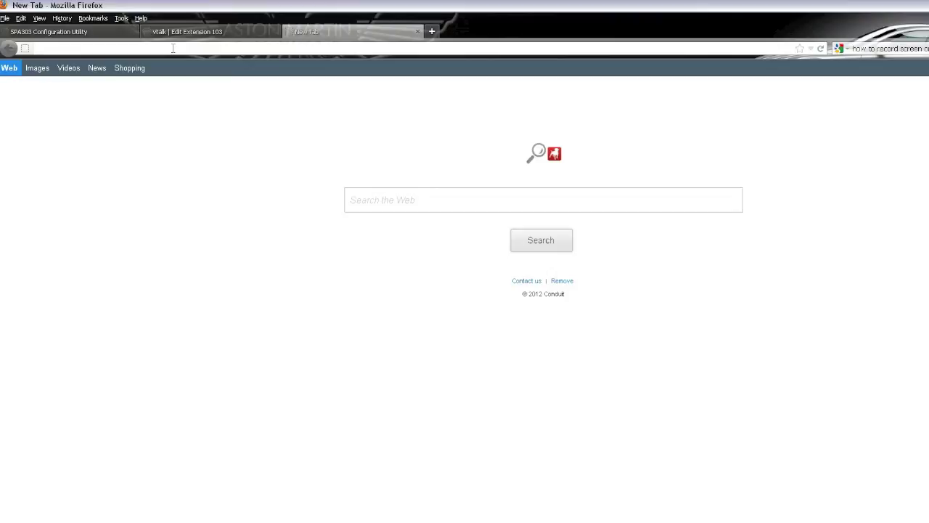
{"action": "type", "text": "10"}
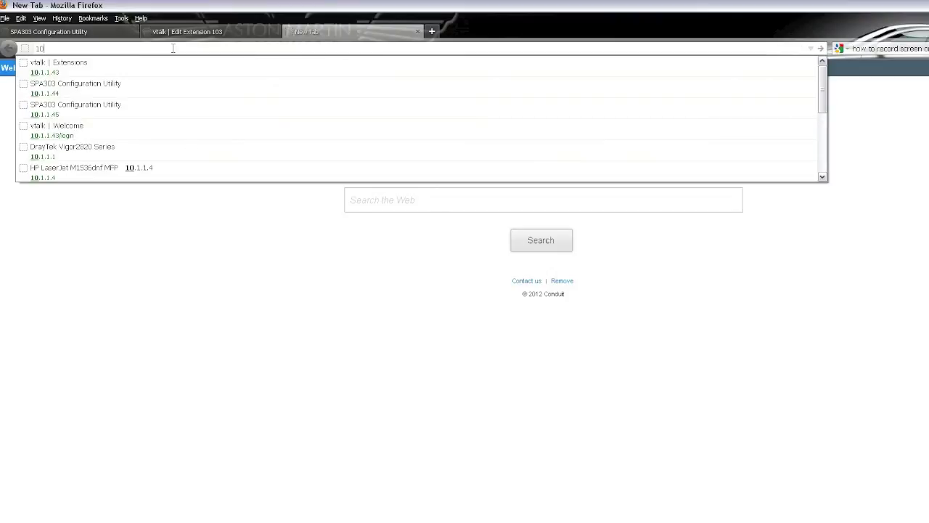
{"action": "type", "text": ".1"}
{"action": "type", "text": ".1."}
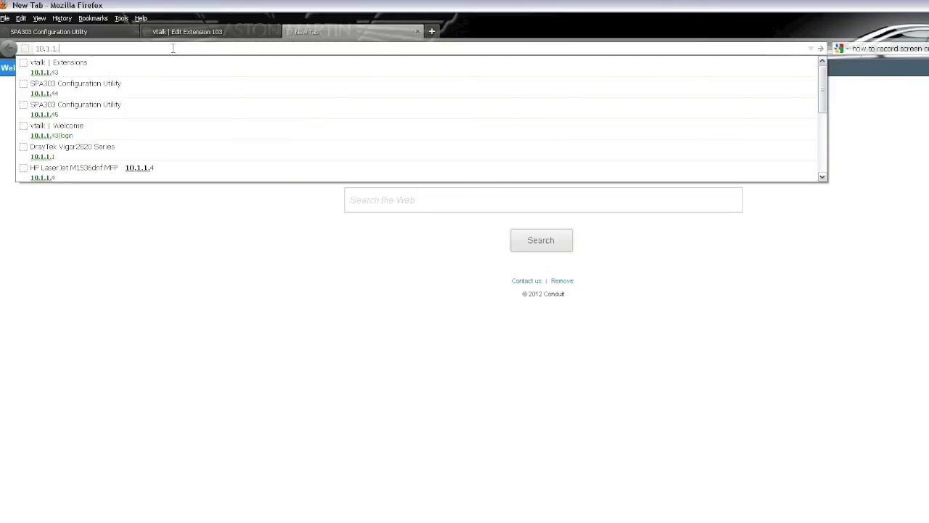
{"action": "type", "text": "5"}
{"action": "key", "text": "Return"}
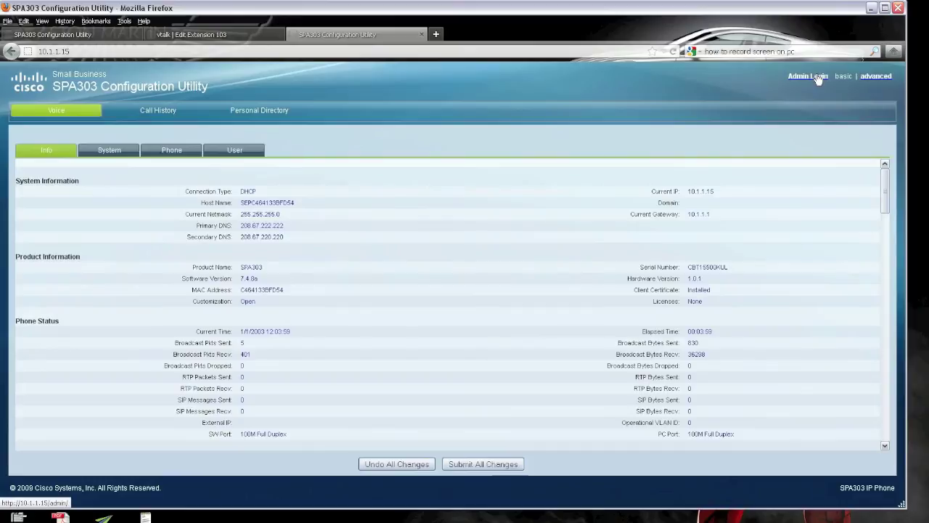
{"action": "left_click", "coordinate": [820, 77]}
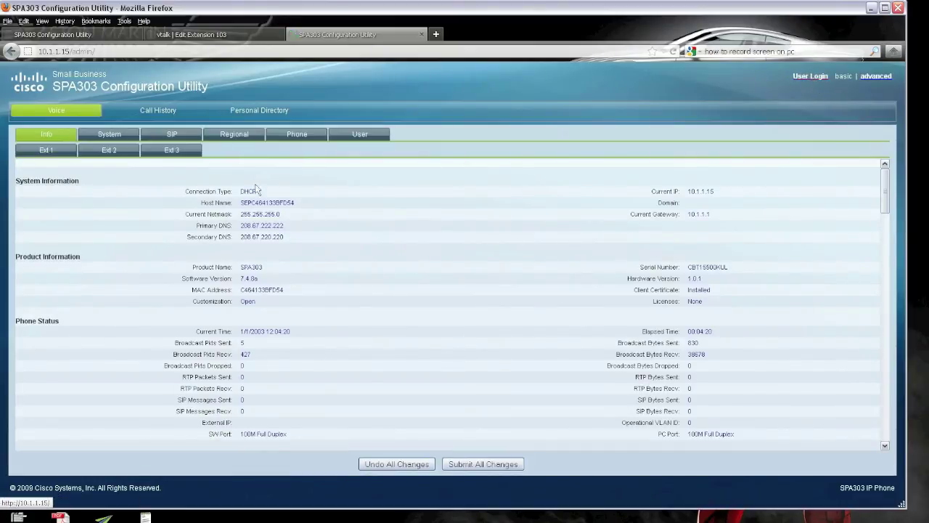
Set Ext 1's proxy to 10.1.1.43 with Register kept on yes.
{"action": "left_click", "coordinate": [283, 348]}
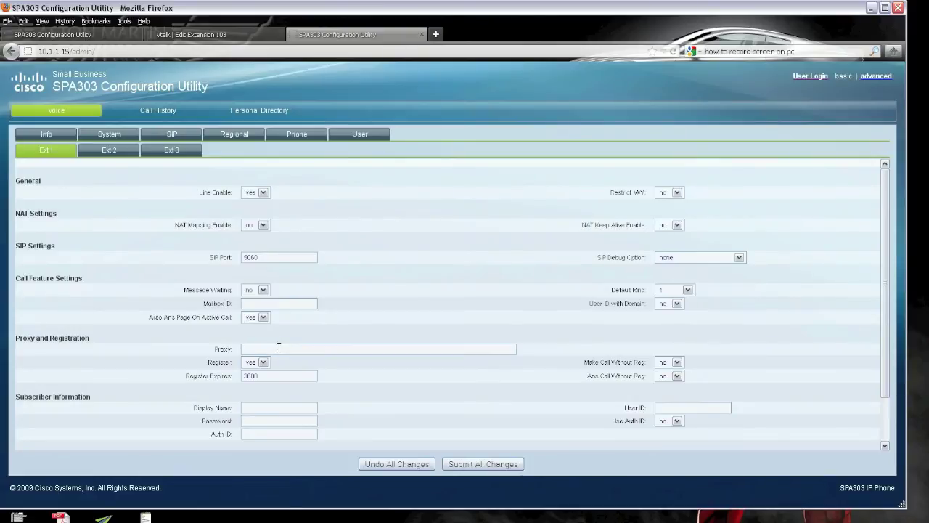
{"action": "type", "text": "10.1.1.43"}
{"action": "left_click", "coordinate": [263, 362]}
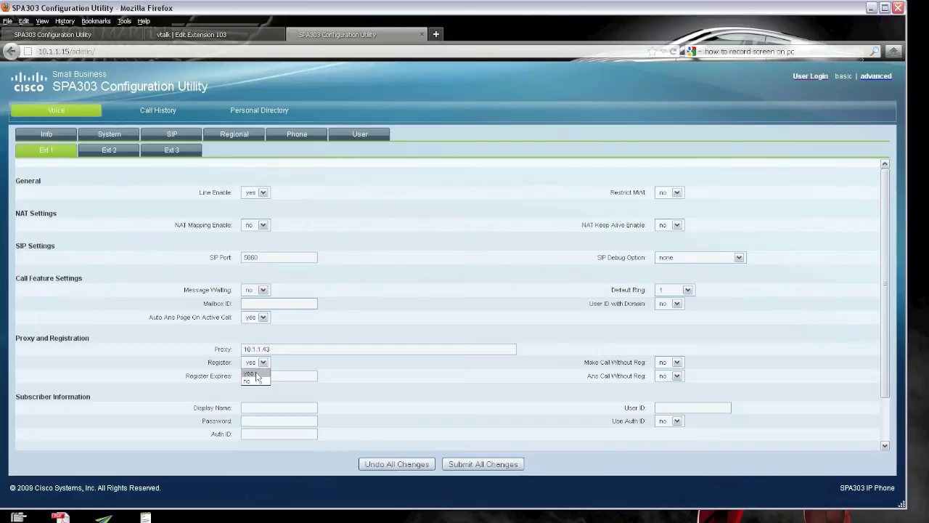
{"action": "left_click", "coordinate": [326, 371]}
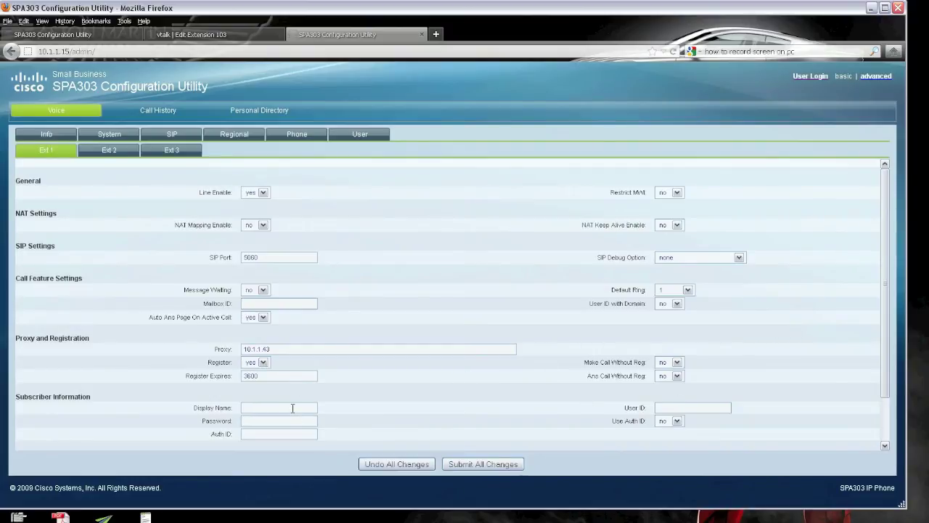
{"action": "left_click", "coordinate": [293, 407]}
Copy the name Designer 3 and the provisioning password from vtalk into Ext 1's Display Name and Password.
{"action": "left_click", "coordinate": [192, 34]}
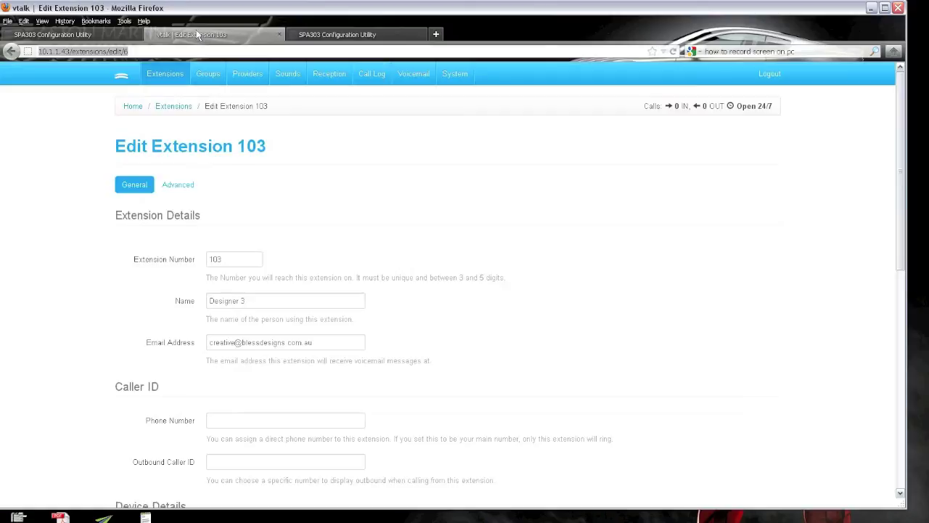
{"action": "left_click_drag", "start_coordinate": [255, 298], "coordinate": [188, 296]}
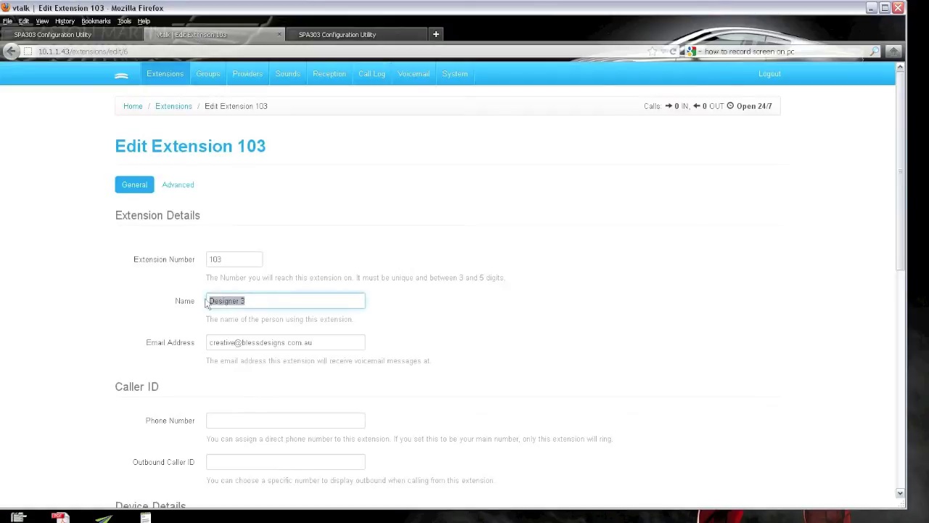
{"action": "left_click", "coordinate": [348, 34]}
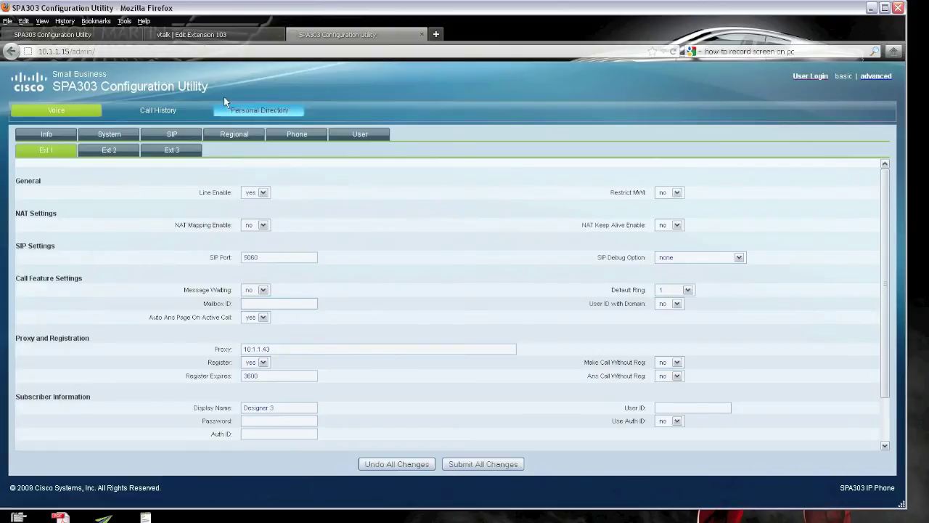
{"action": "left_click", "coordinate": [195, 34]}
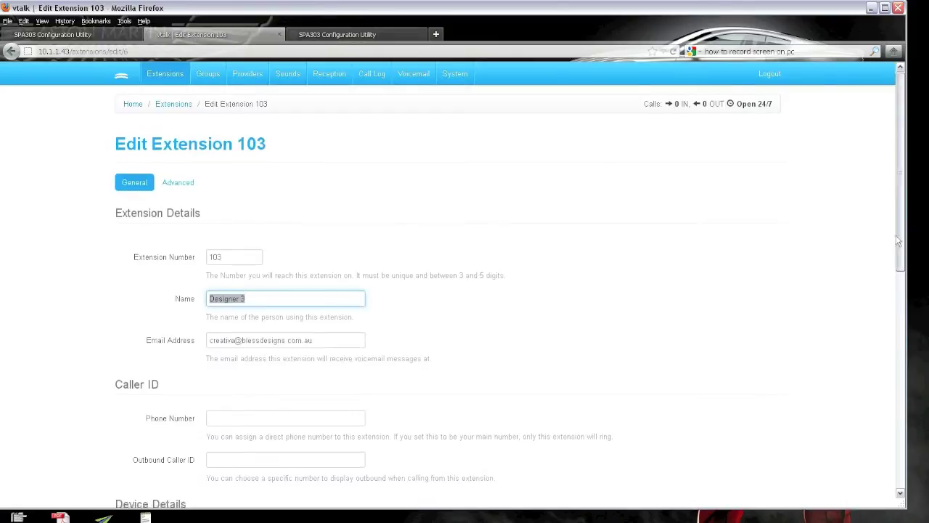
{"action": "left_click_drag", "start_coordinate": [904, 233], "coordinate": [900, 315]}
{"action": "scroll", "coordinate": [407, 400], "scroll_direction": "down", "scroll_amount": 1}
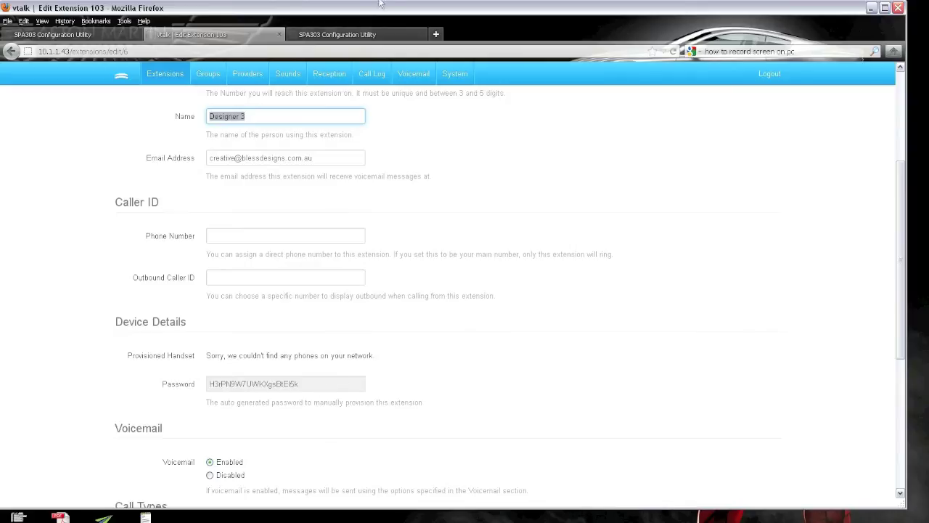
{"action": "left_click", "coordinate": [355, 36]}
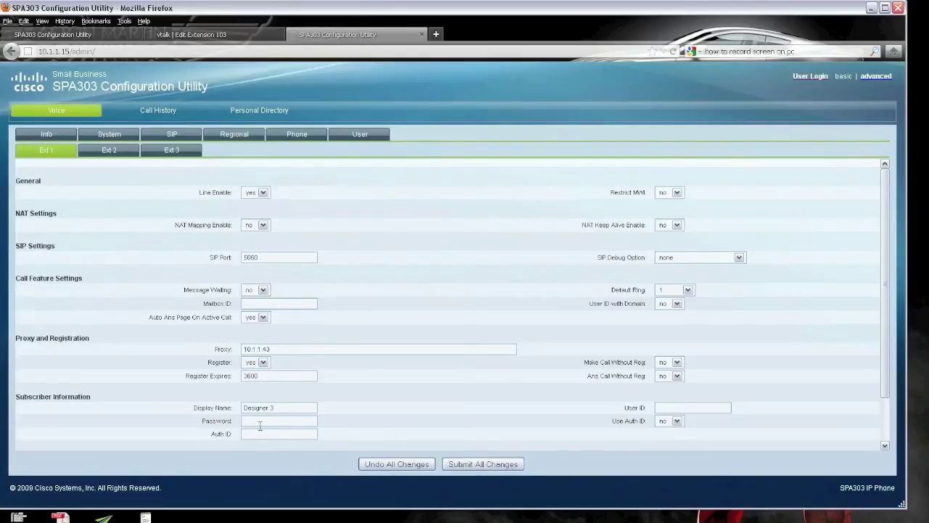
{"action": "key", "text": "ctrl+v"}
Enter 103 as User ID and Auth ID, set Use Auth ID to yes, and submit all changes.
{"action": "left_click", "coordinate": [277, 434]}
{"action": "left_click", "coordinate": [190, 34]}
{"action": "scroll", "coordinate": [428, 229], "scroll_direction": "up", "scroll_amount": 5}
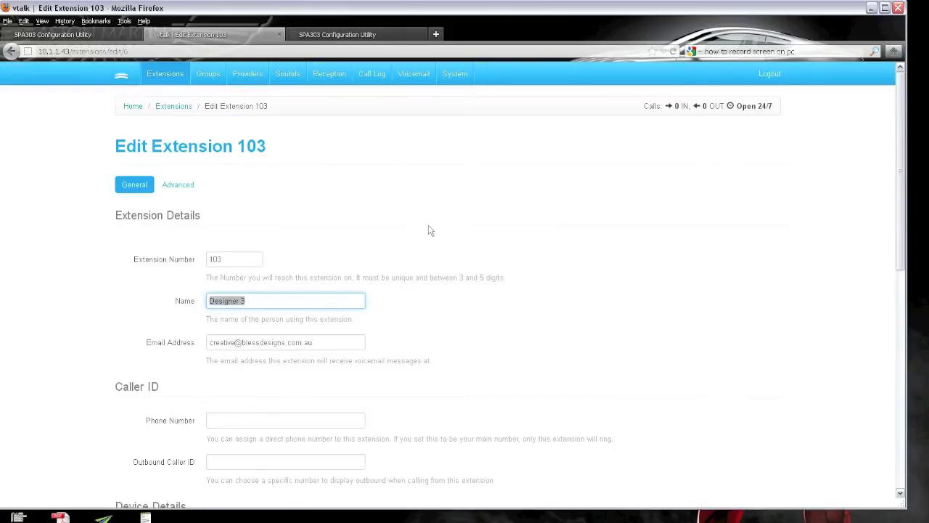
{"action": "double_click", "coordinate": [226, 258]}
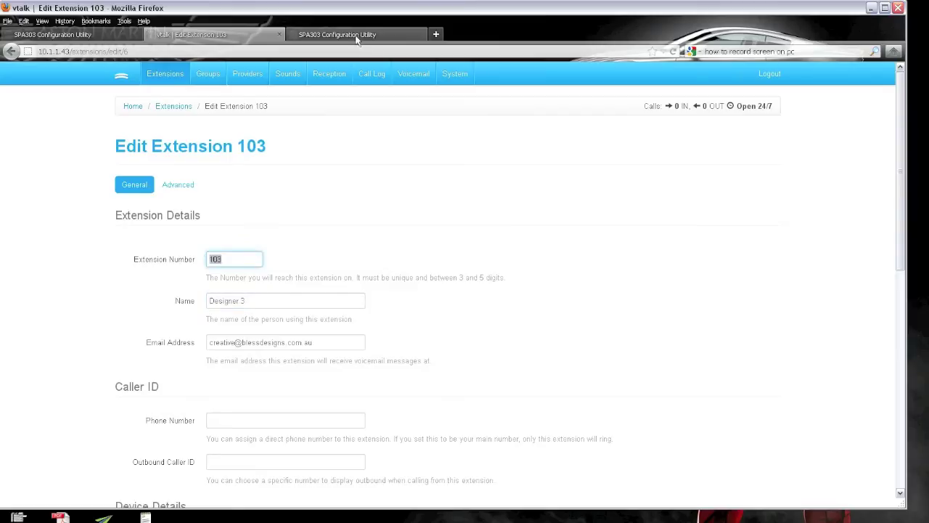
{"action": "left_click", "coordinate": [337, 34]}
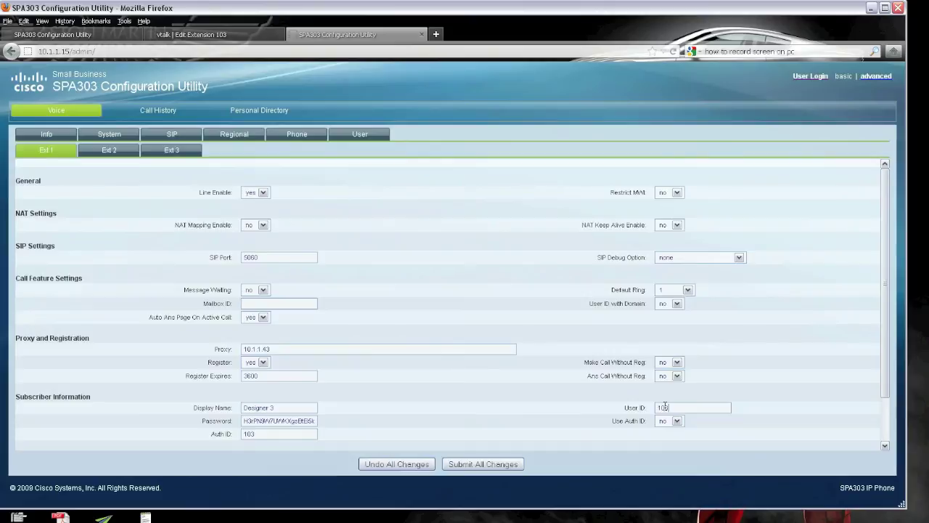
{"action": "left_click", "coordinate": [673, 423]}
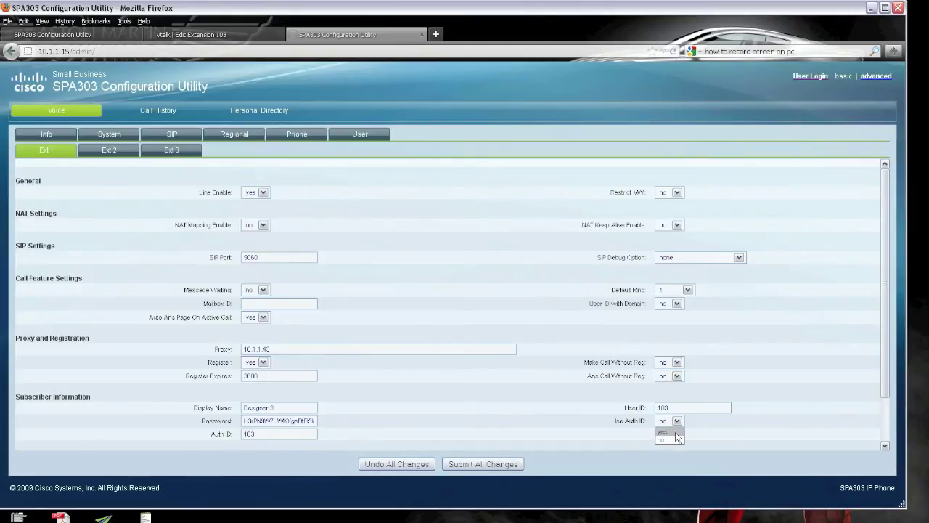
{"action": "left_click", "coordinate": [675, 432]}
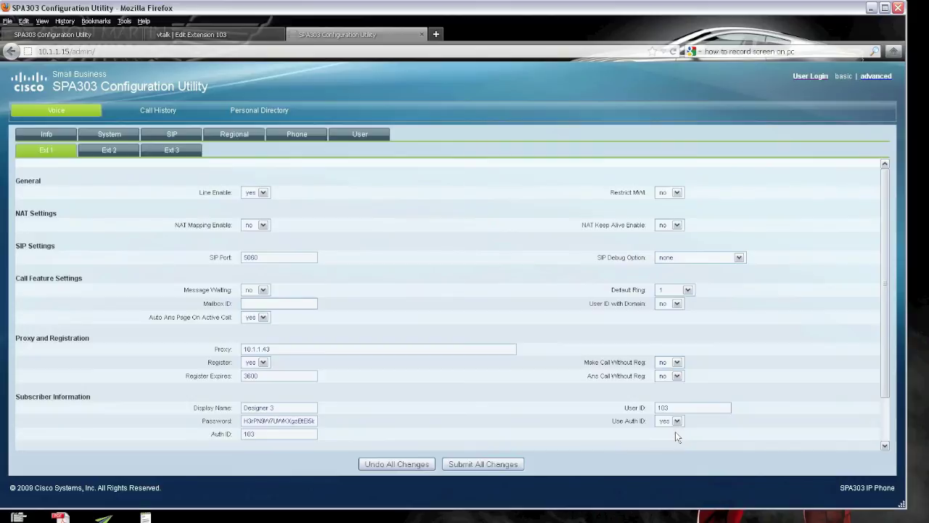
{"action": "left_click", "coordinate": [490, 465]}
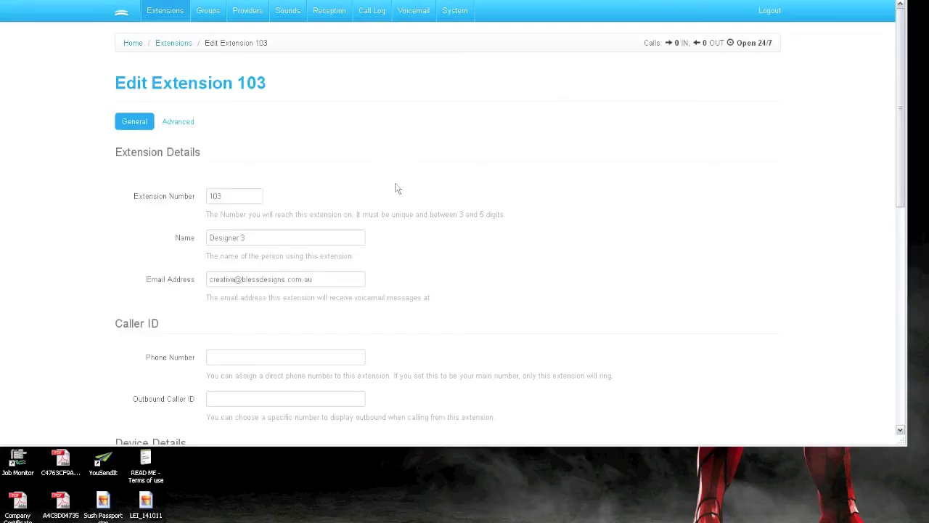
Save extension 103's settings in vtalk.
{"action": "left_click_drag", "start_coordinate": [904, 174], "coordinate": [915, 376]}
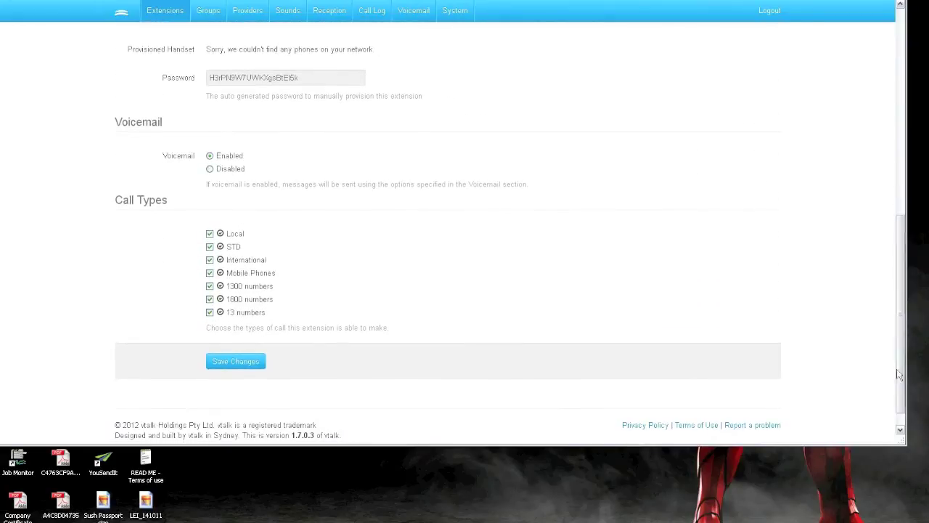
{"action": "left_click", "coordinate": [251, 368]}
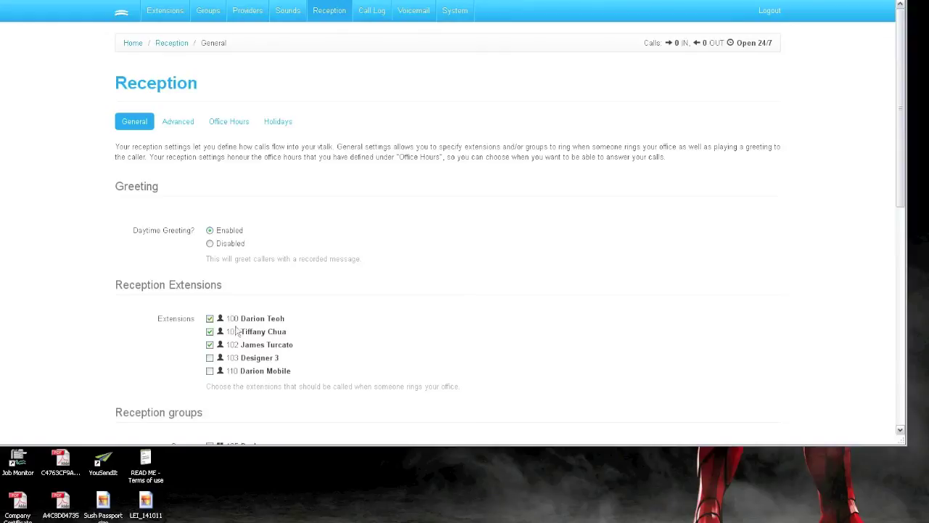
Review the reception ring groups and voicemail options, then go to the Voicemail settings page.
{"action": "scroll", "coordinate": [240, 359], "scroll_direction": "down", "scroll_amount": 3}
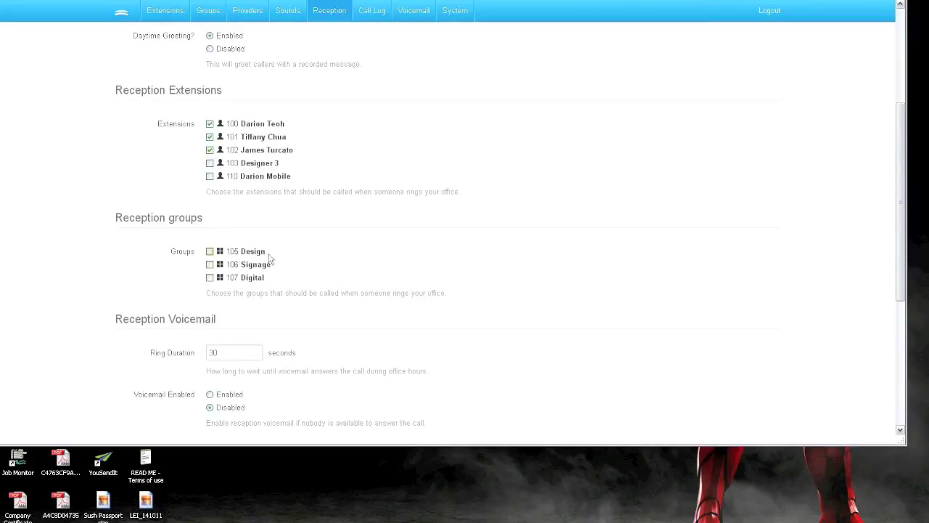
{"action": "left_click", "coordinate": [404, 10]}
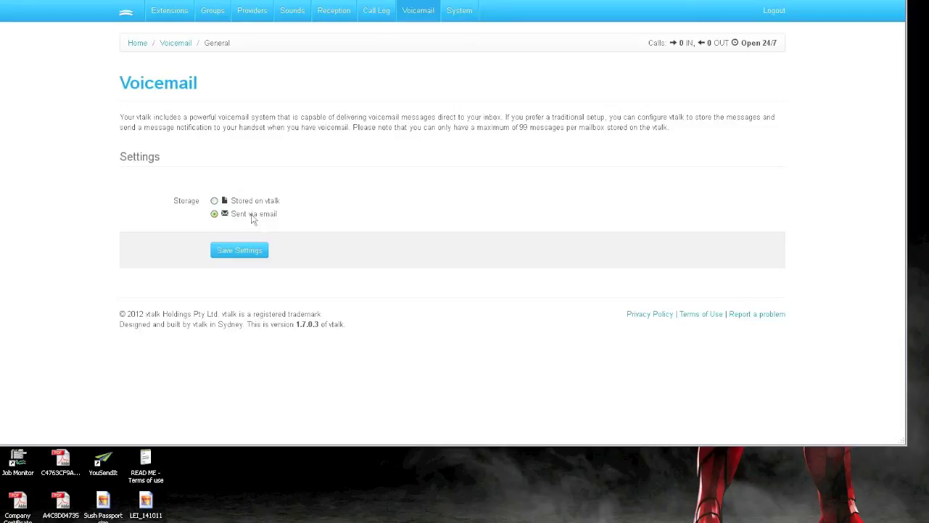
Look over the Sounds greetings and open the Upload & Manage sounds library.
{"action": "left_click", "coordinate": [293, 10]}
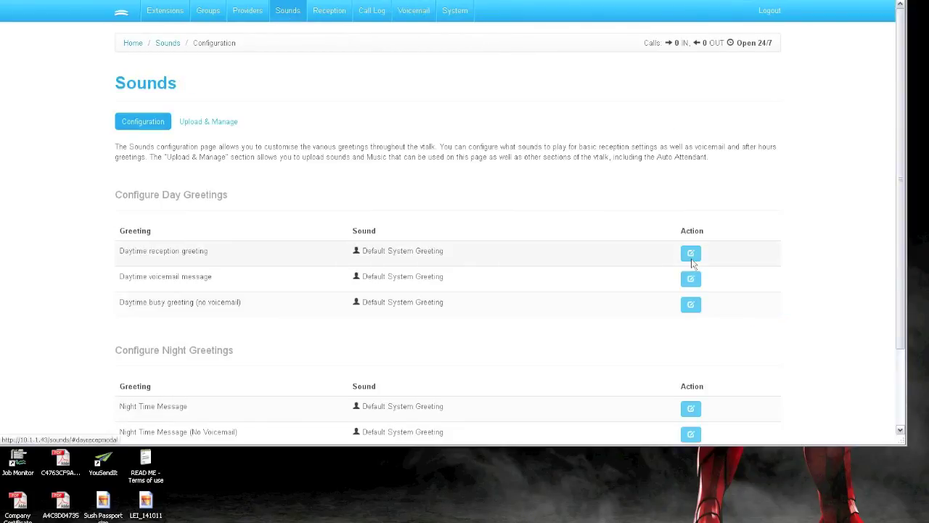
{"action": "scroll", "coordinate": [628, 326], "scroll_direction": "down", "scroll_amount": 3}
{"action": "scroll", "coordinate": [615, 315], "scroll_direction": "up", "scroll_amount": 3}
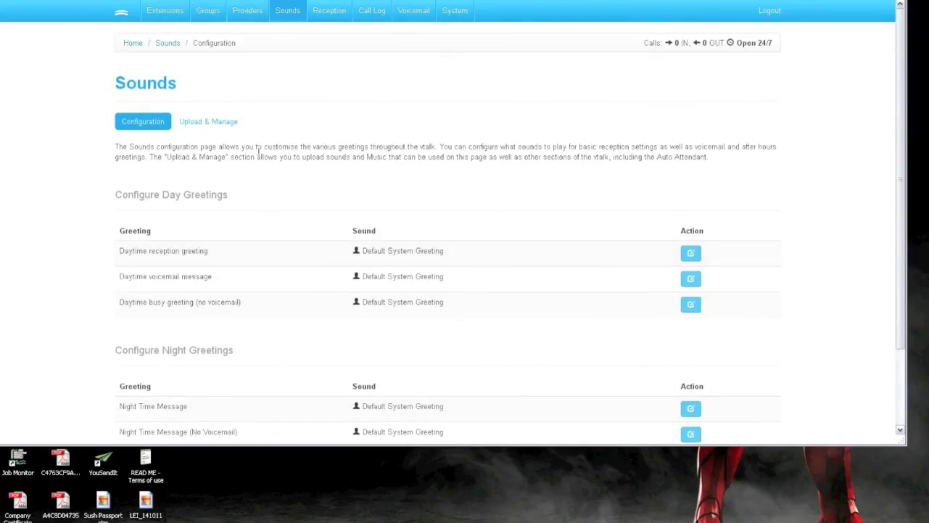
{"action": "left_click", "coordinate": [218, 123]}
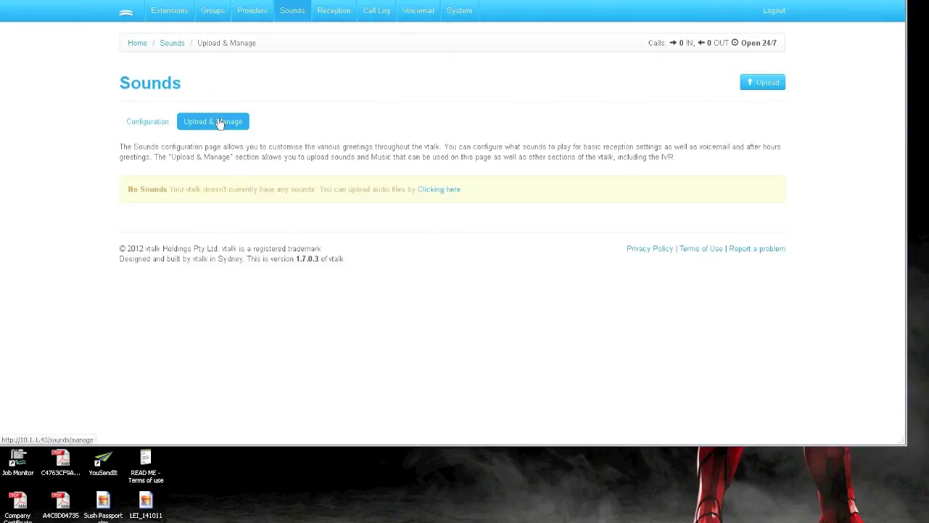
Open the new-audio upload form, keep Greeting as audio type, cancel it, and log out.
{"action": "left_click", "coordinate": [449, 191]}
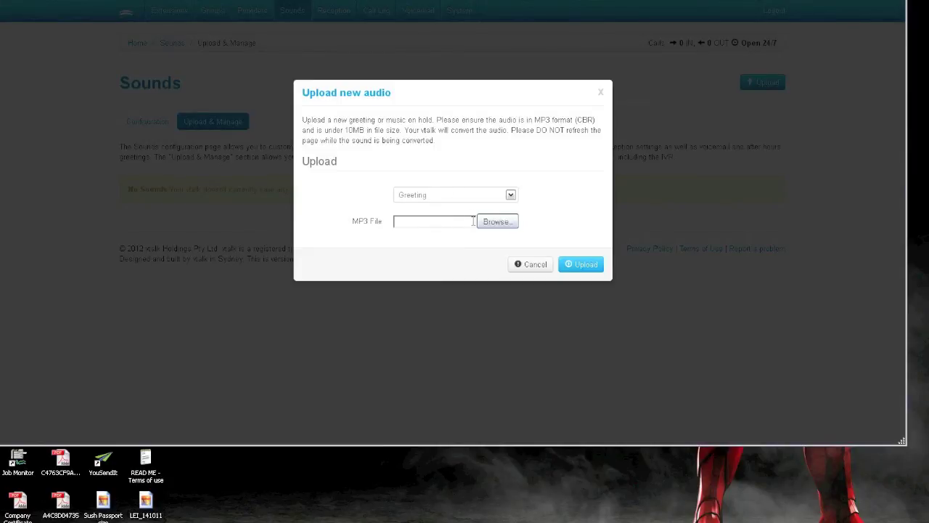
{"action": "left_click", "coordinate": [511, 196]}
{"action": "left_click", "coordinate": [546, 219]}
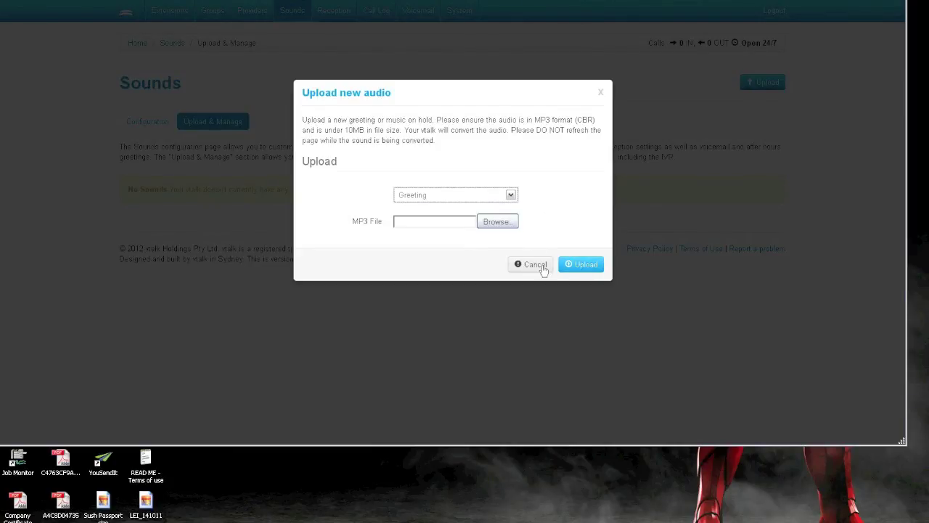
{"action": "left_click", "coordinate": [513, 196]}
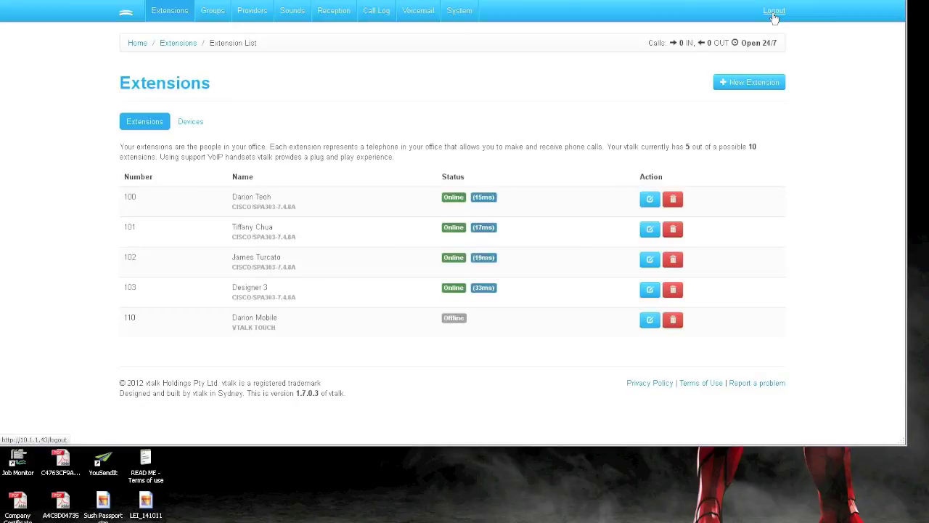
{"action": "left_click", "coordinate": [774, 12]}
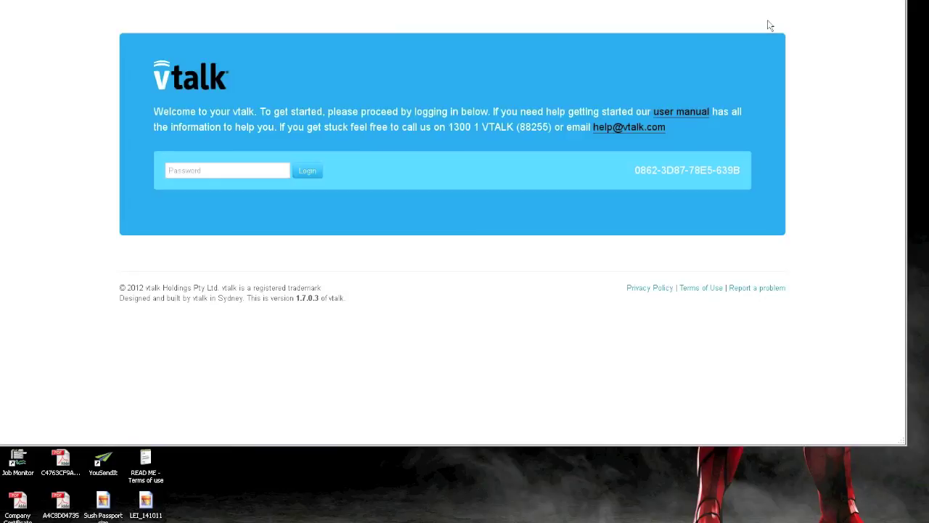